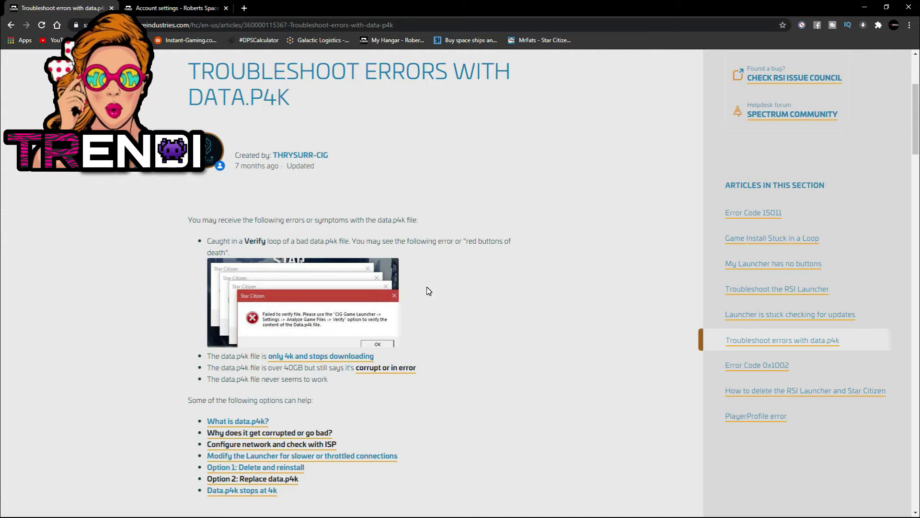
# Read through the data.p4k troubleshooting article, scrolling down the page and back up
pyautogui.scroll(-4, 428, 291)
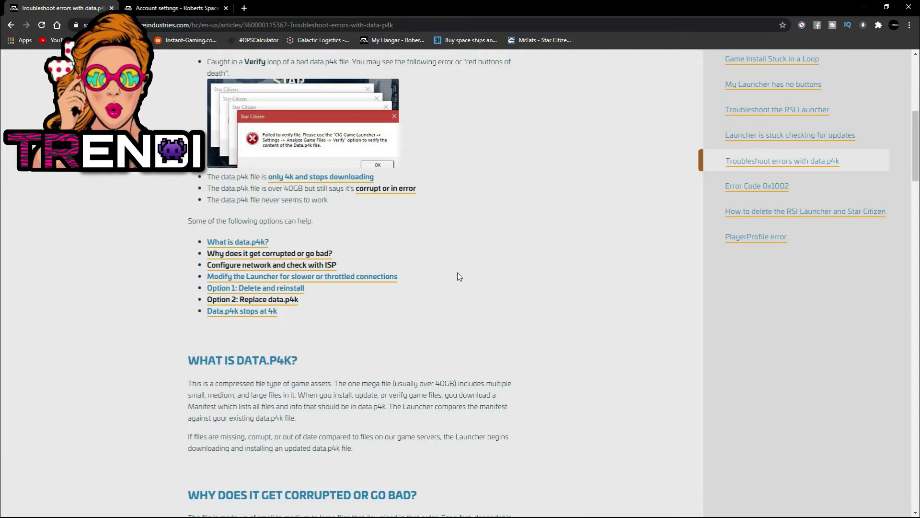
pyautogui.scroll(-10, 485, 335)
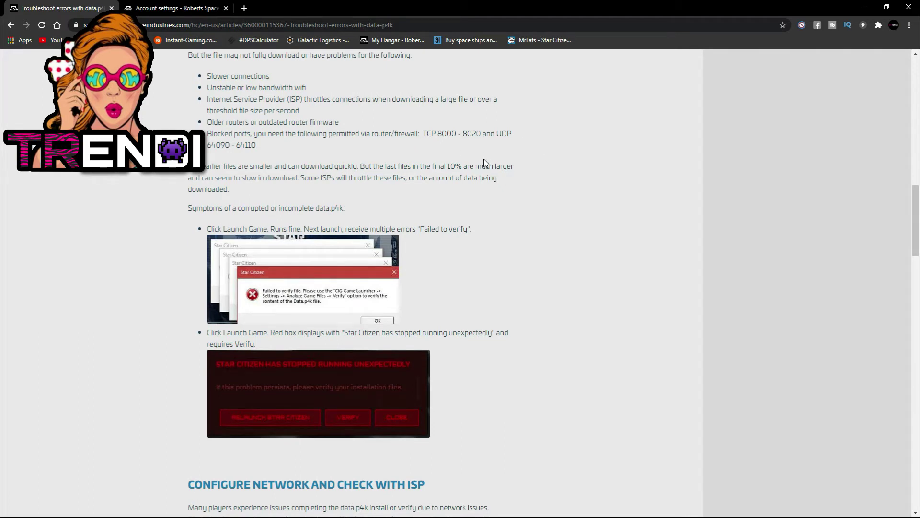
pyautogui.scroll(-5, 538, 279)
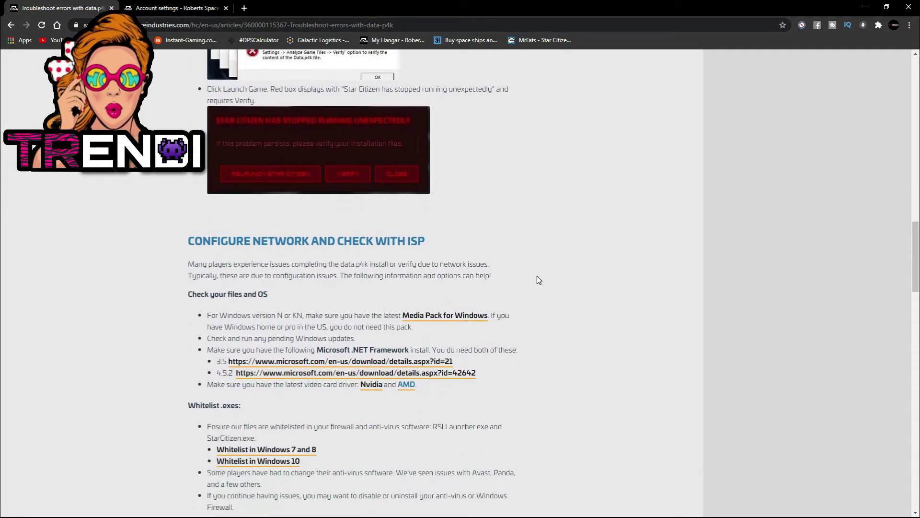
pyautogui.scroll(-5, 494, 256)
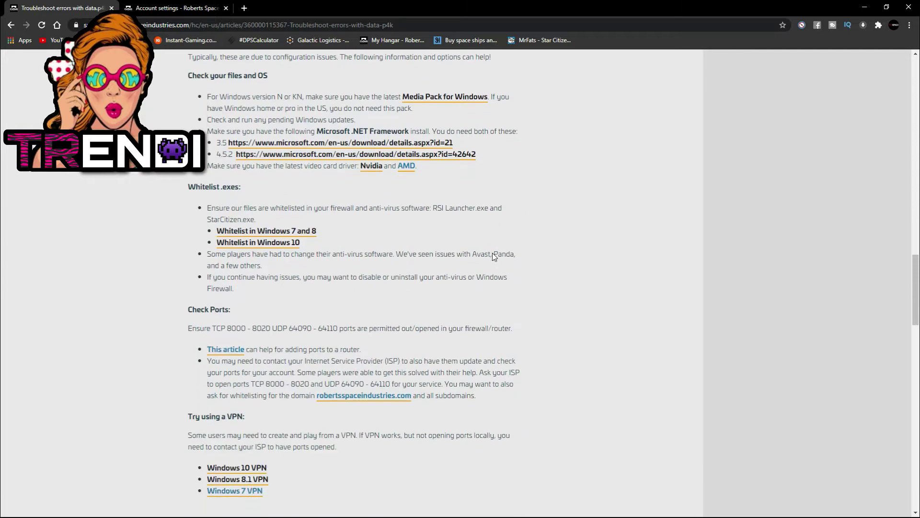
pyautogui.scroll(-7, 562, 335)
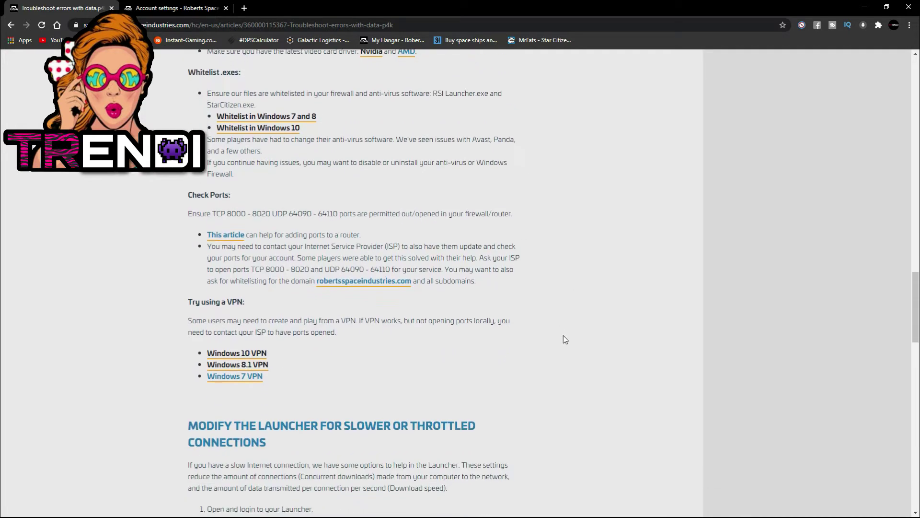
pyautogui.scroll(-2, 565, 339)
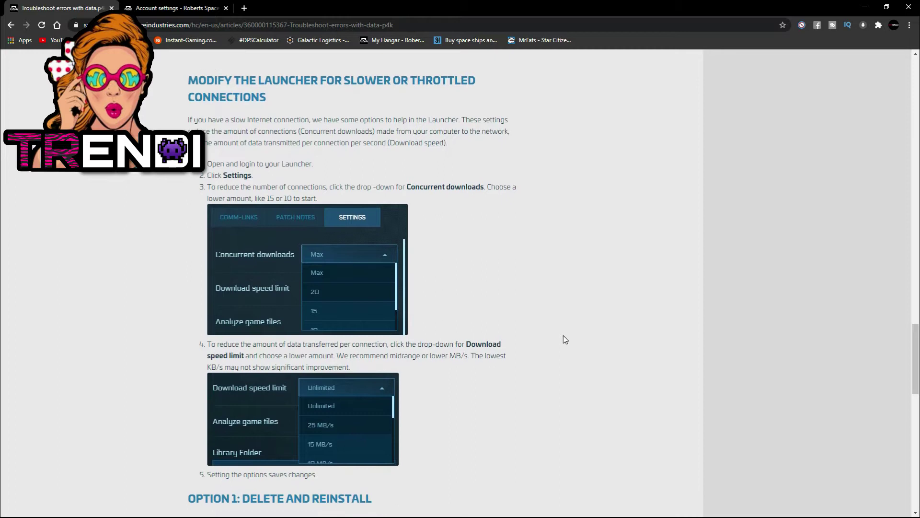
pyautogui.scroll(-4, 564, 337)
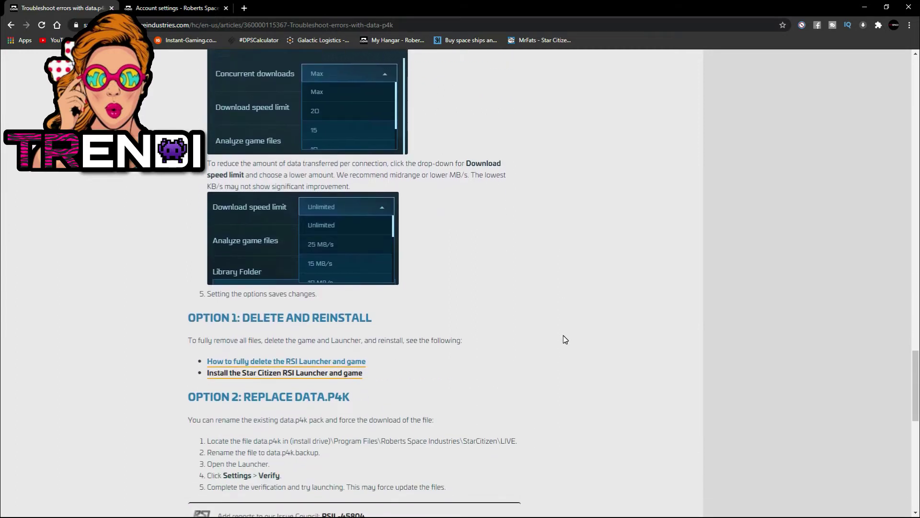
pyautogui.scroll(-3, 563, 336)
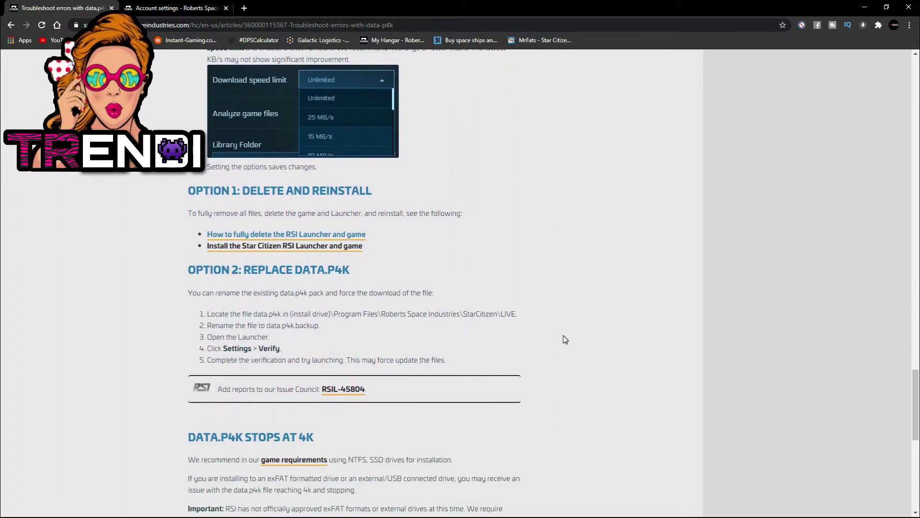
pyautogui.scroll(5, 497, 256)
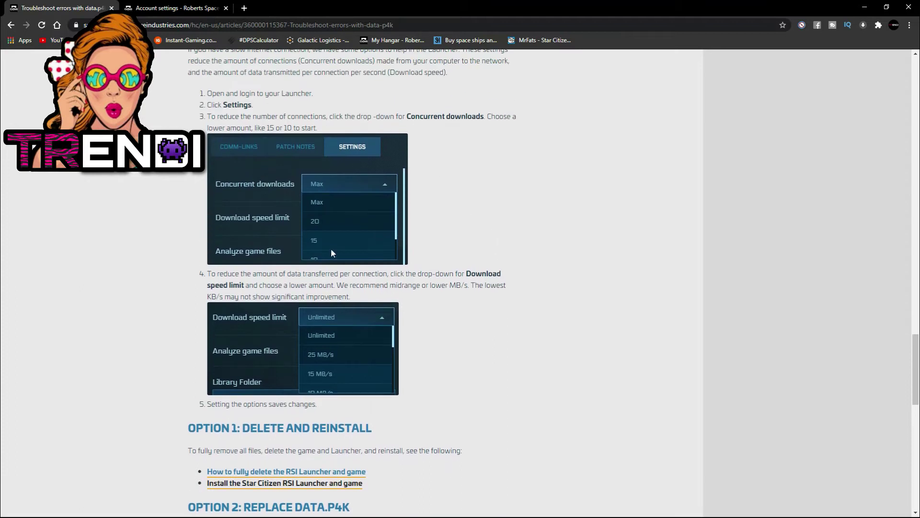
pyautogui.scroll(-7, 507, 275)
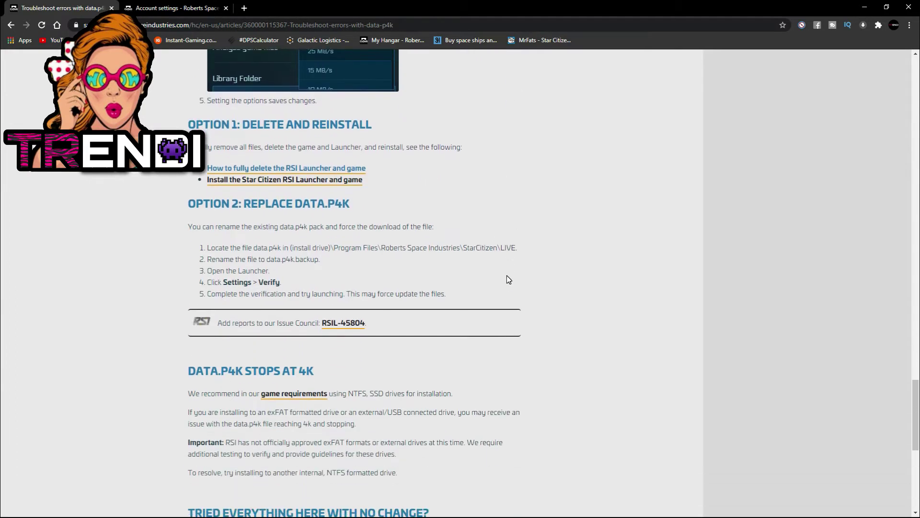
pyautogui.scroll(-2, 509, 279)
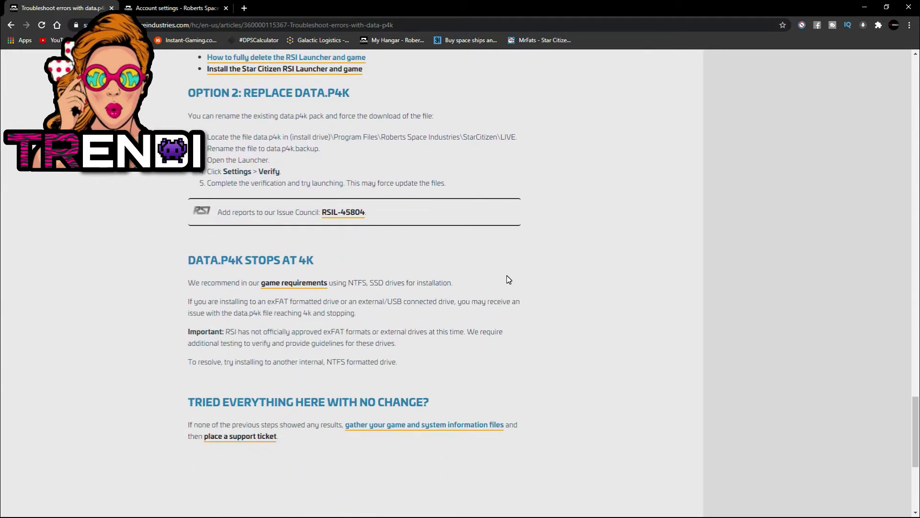
pyautogui.scroll(14, 509, 279)
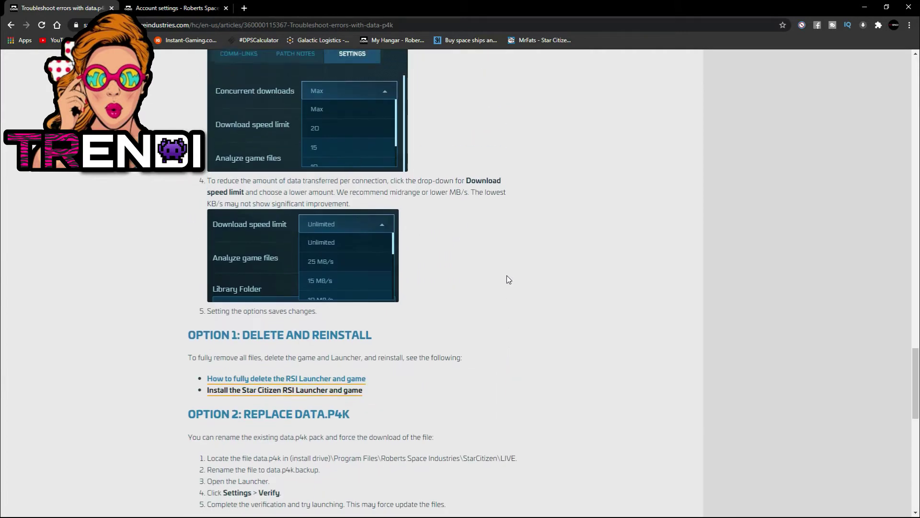
pyautogui.scroll(3, 507, 276)
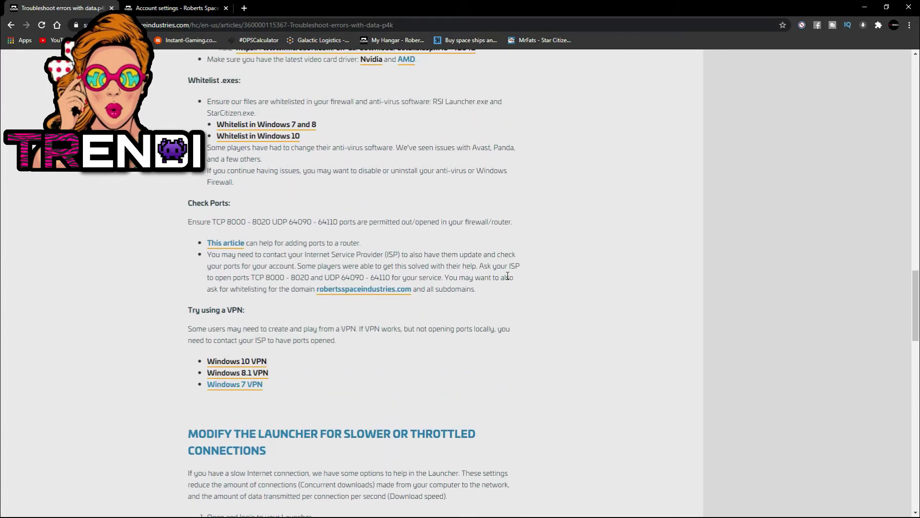
pyautogui.scroll(18, 508, 276)
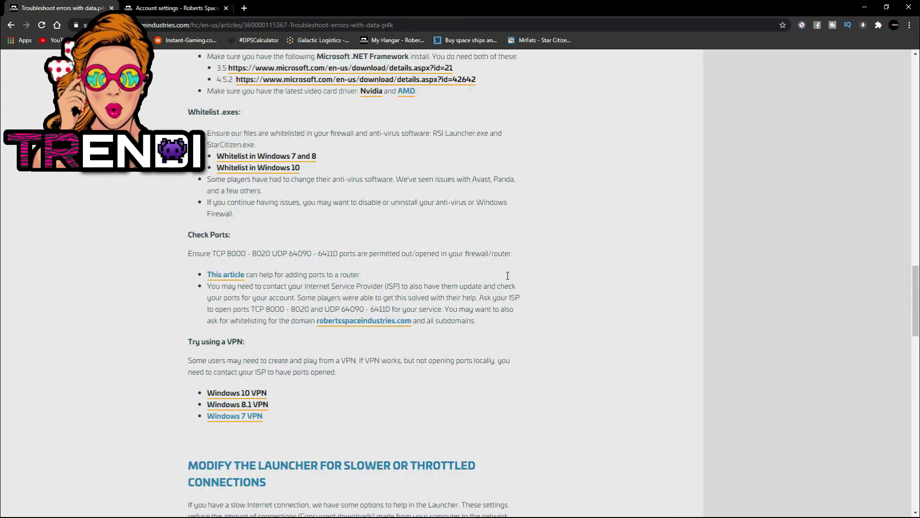
# Glance at the LIVE game folder window, then go back to the data.p4k article in Chrome
pyautogui.press('super+Tab')
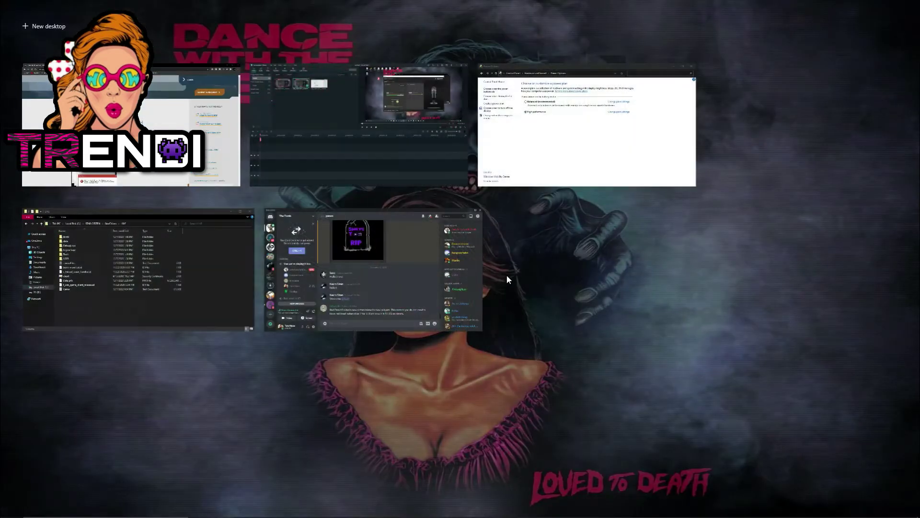
pyautogui.click(226, 253)
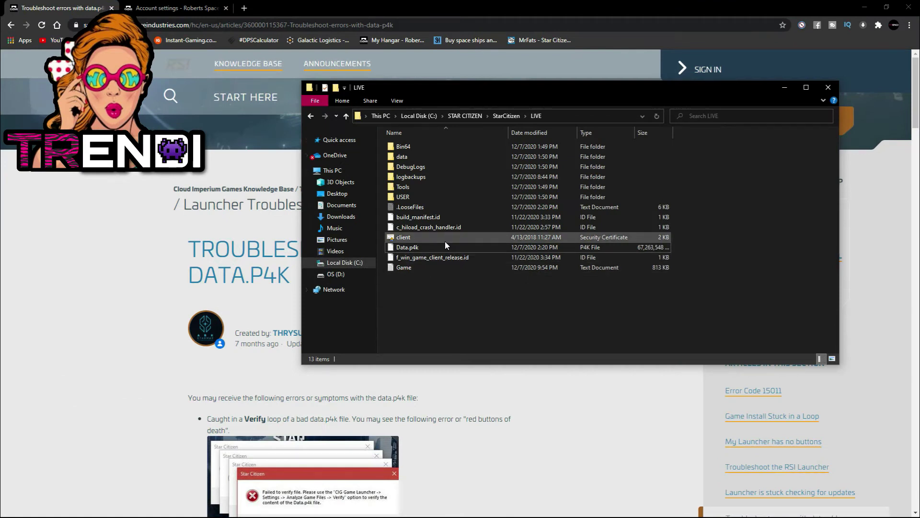
pyautogui.moveTo(447, 247)
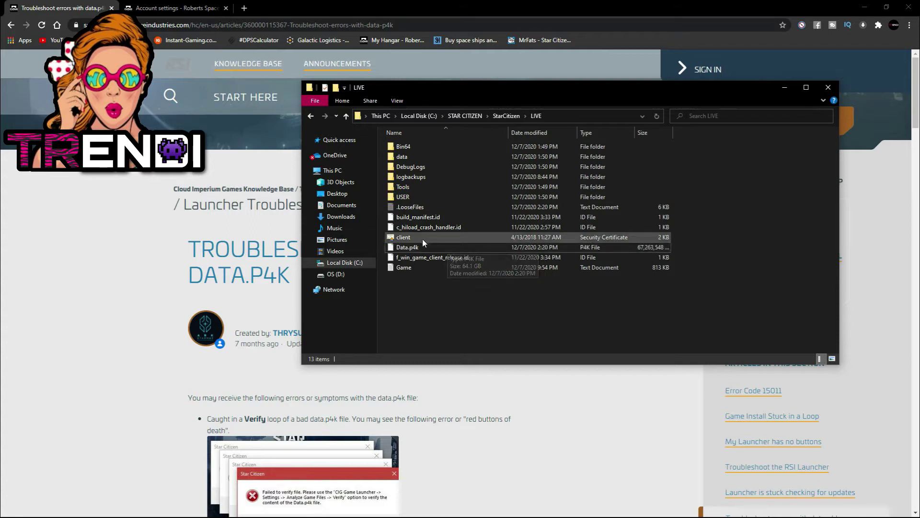
pyautogui.moveTo(425, 259)
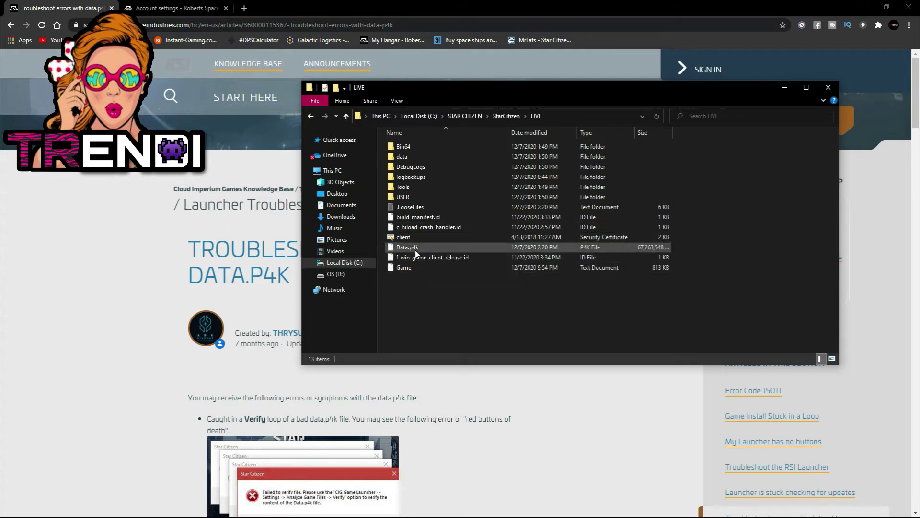
pyautogui.click(125, 264)
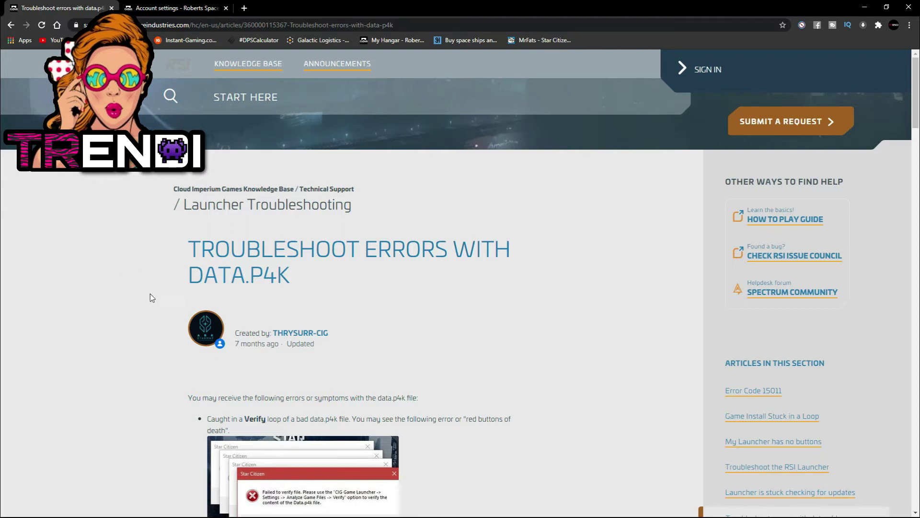
pyautogui.scroll(-3, 102, 277)
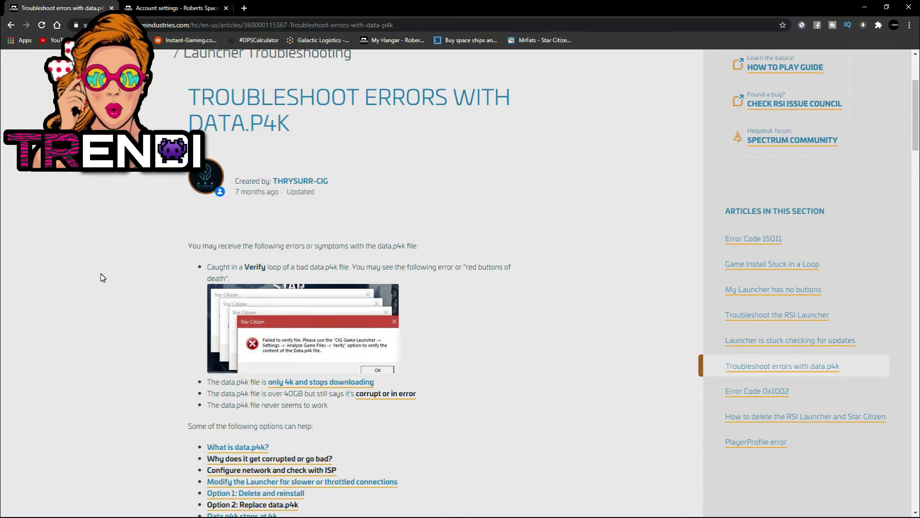
# Bring the Control Panel Power Options window to the front from Task View
pyautogui.press('super+Tab')
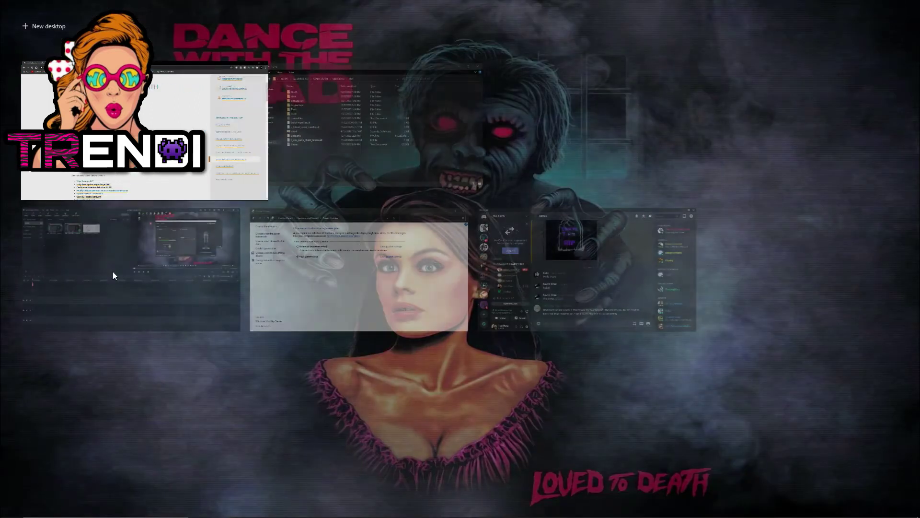
pyautogui.click(290, 291)
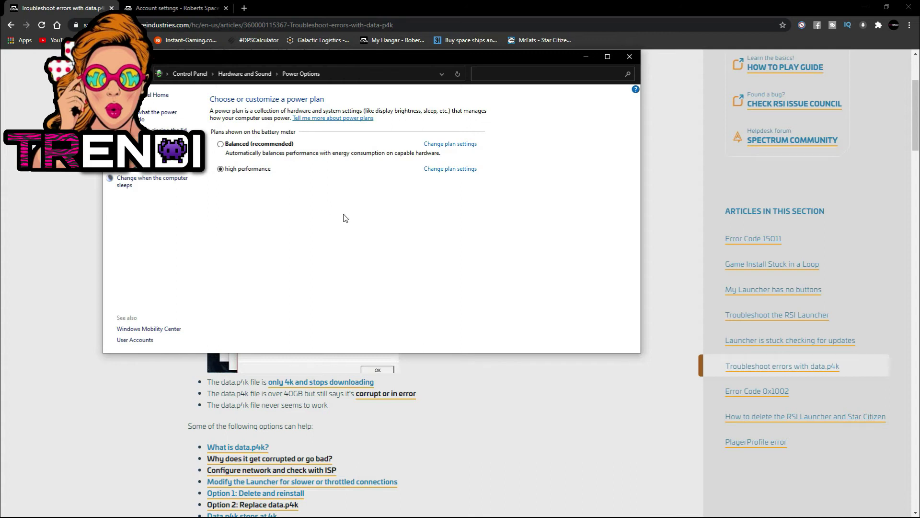
pyautogui.click(590, 55)
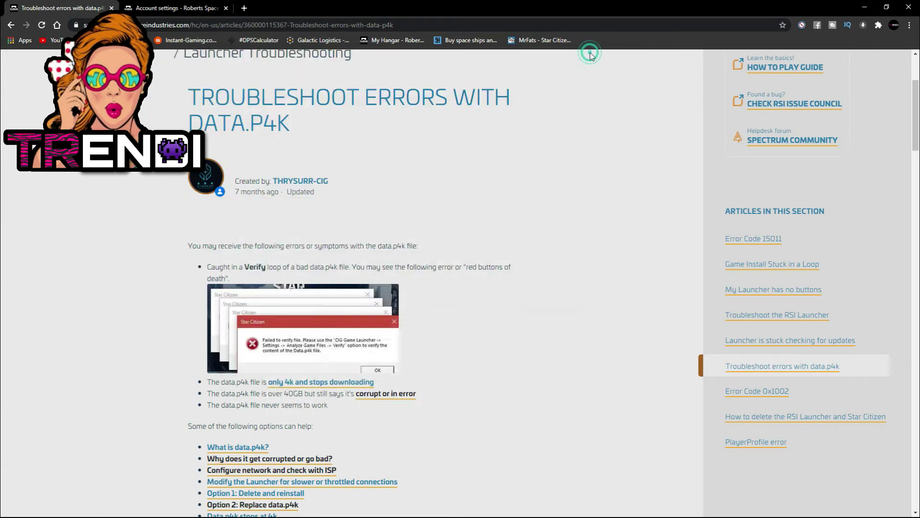
pyautogui.scroll(-8, 469, 355)
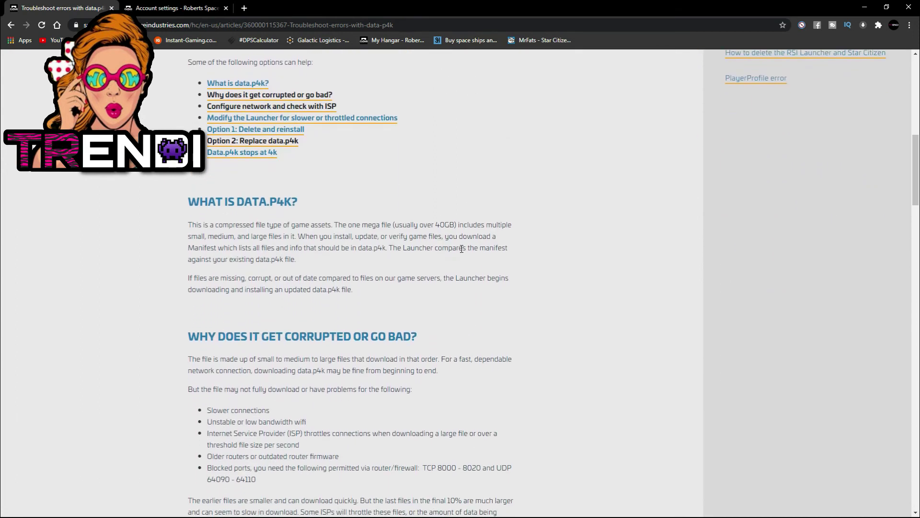
pyautogui.scroll(-16, 461, 248)
pyautogui.scroll(-12, 462, 251)
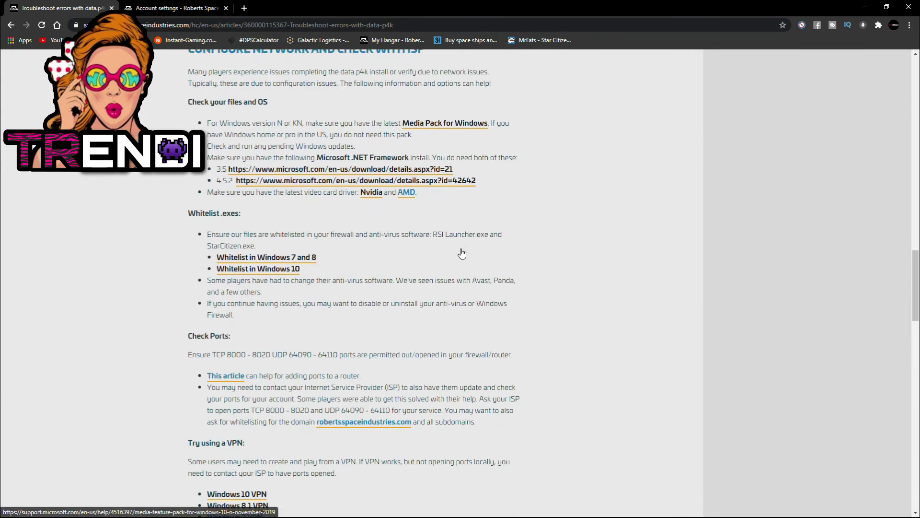
pyautogui.scroll(-5, 460, 249)
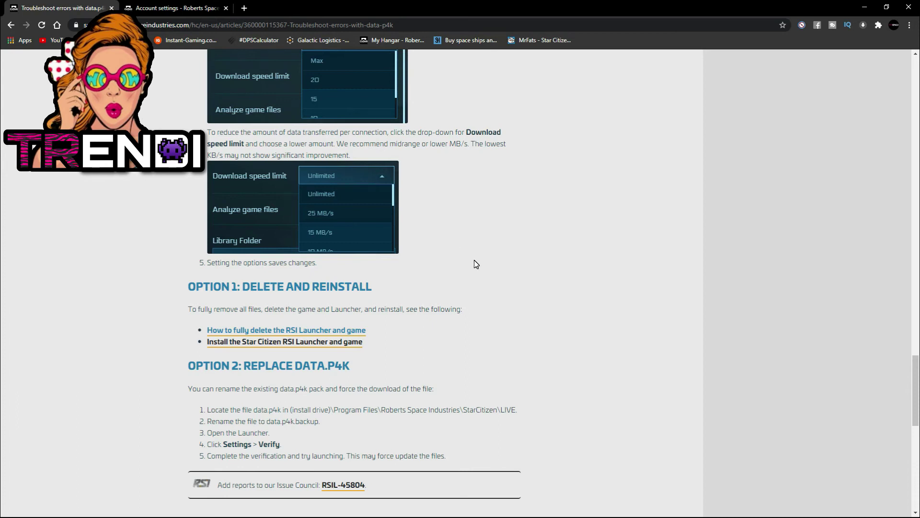
pyautogui.scroll(-3, 547, 359)
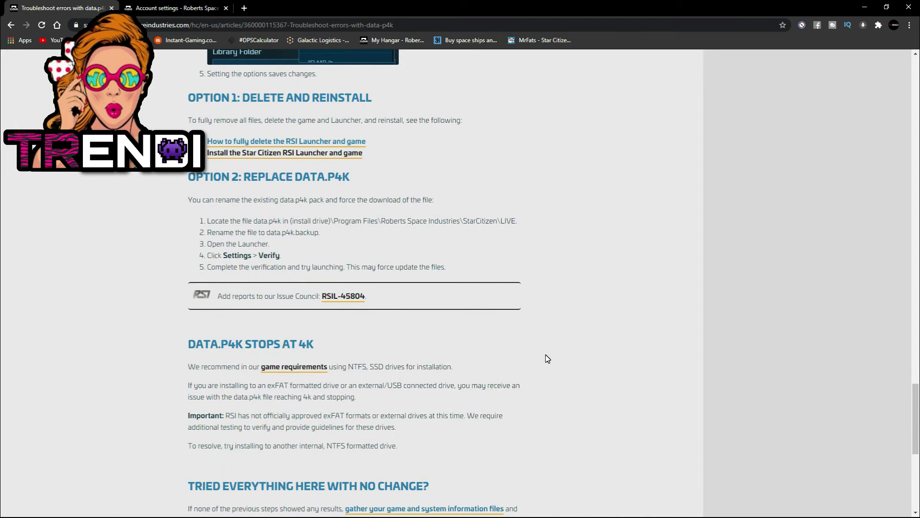
pyautogui.scroll(-1, 547, 358)
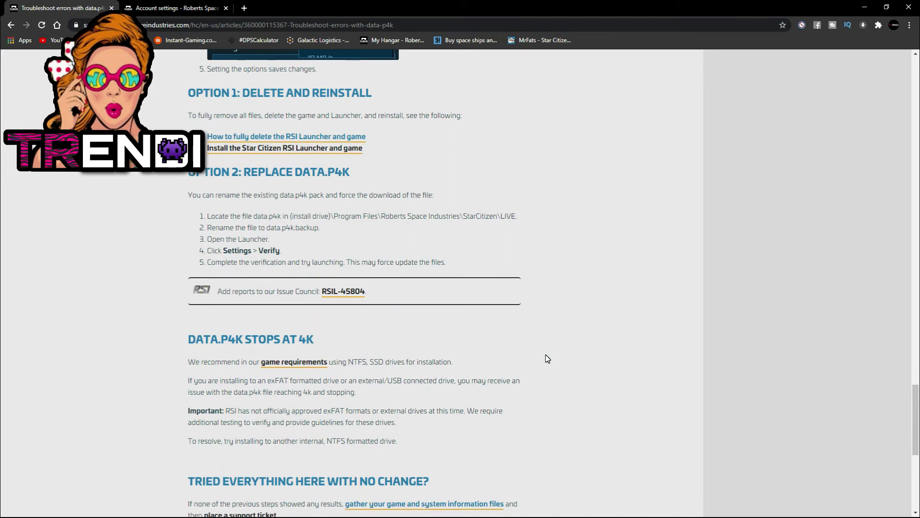
pyautogui.scroll(-7, 547, 359)
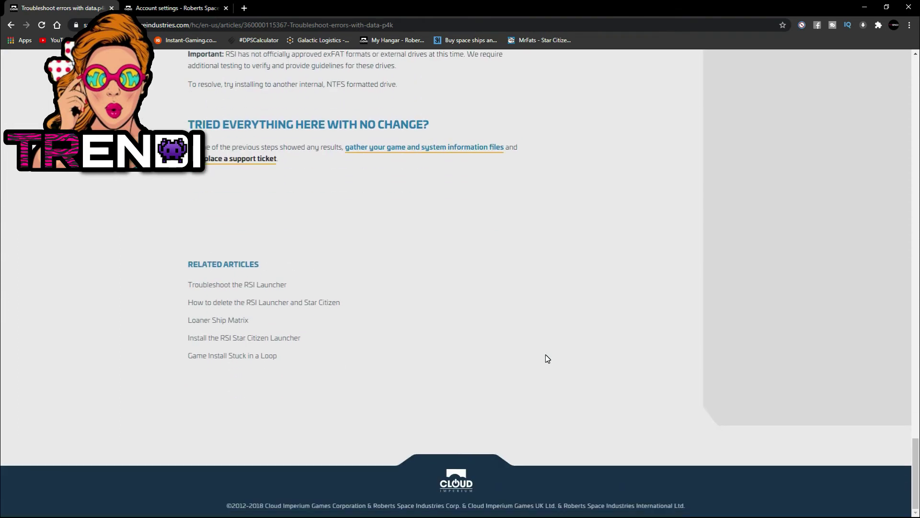
pyautogui.scroll(20, 547, 358)
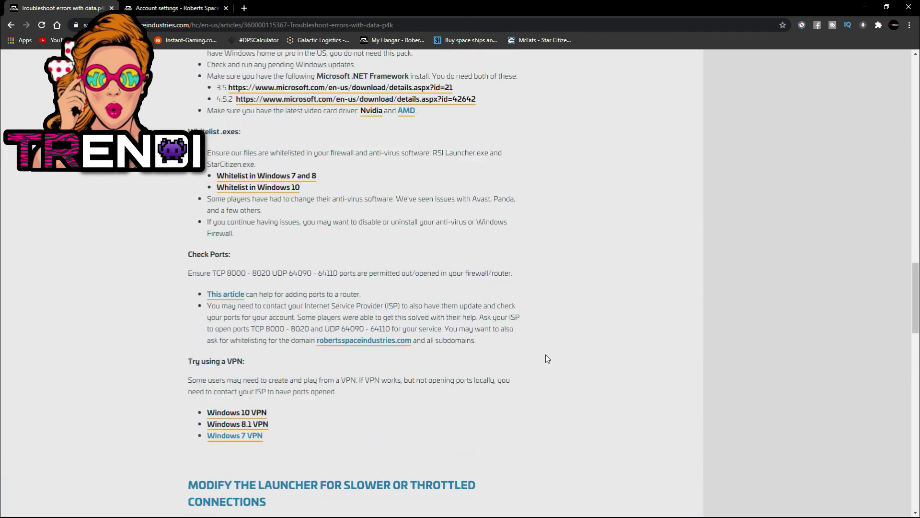
pyautogui.scroll(3, 547, 358)
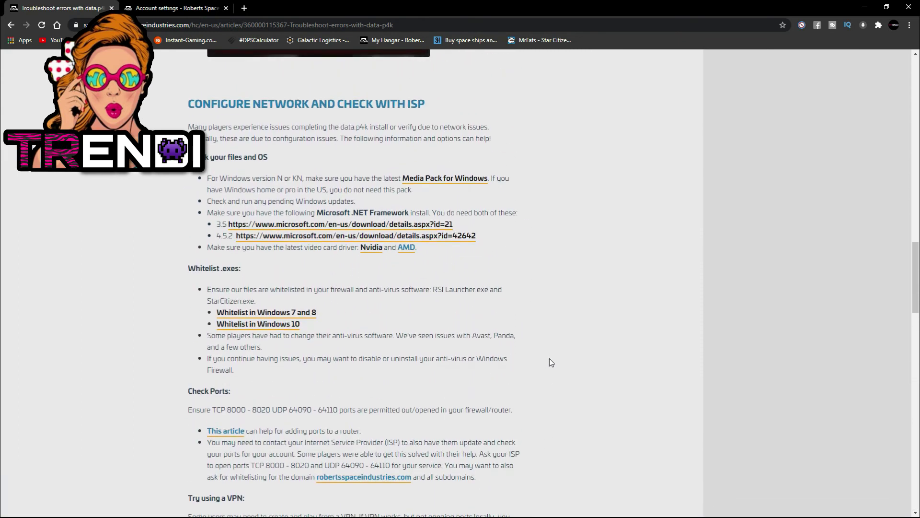
pyautogui.scroll(15, 553, 364)
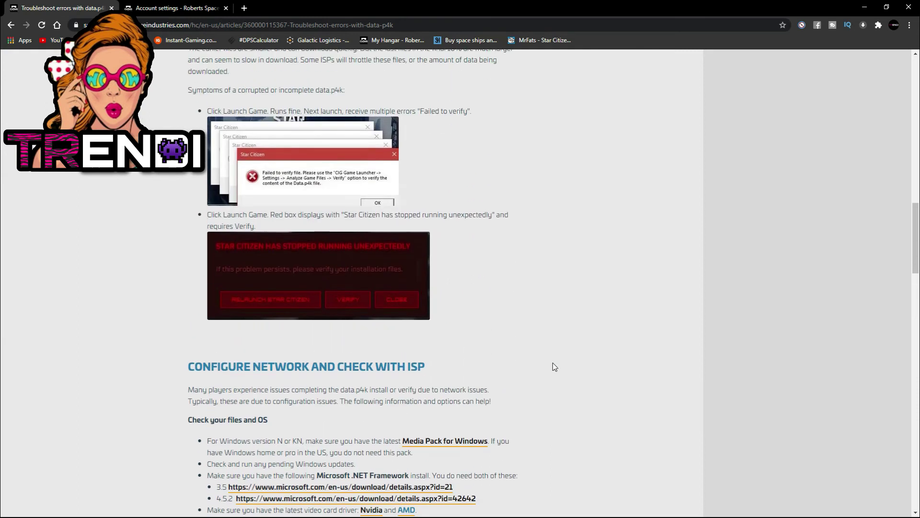
pyautogui.scroll(6, 553, 363)
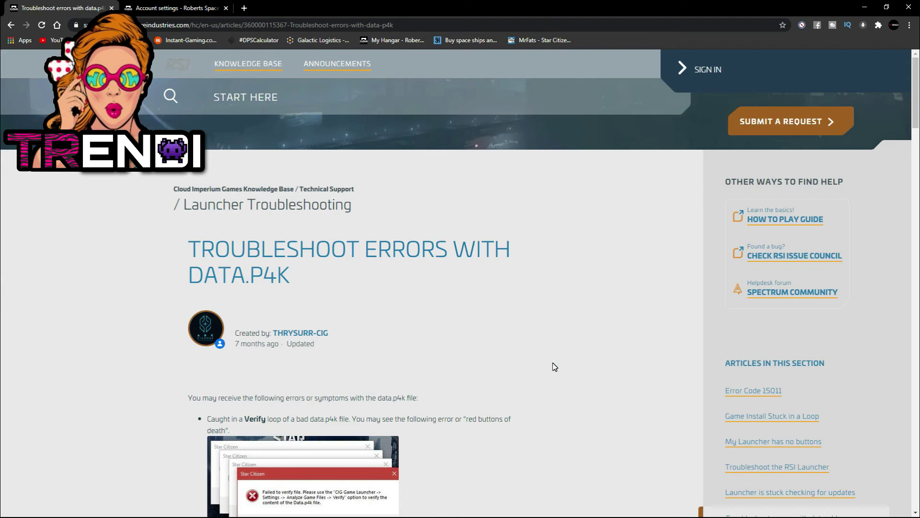
pyautogui.scroll(-5, 553, 364)
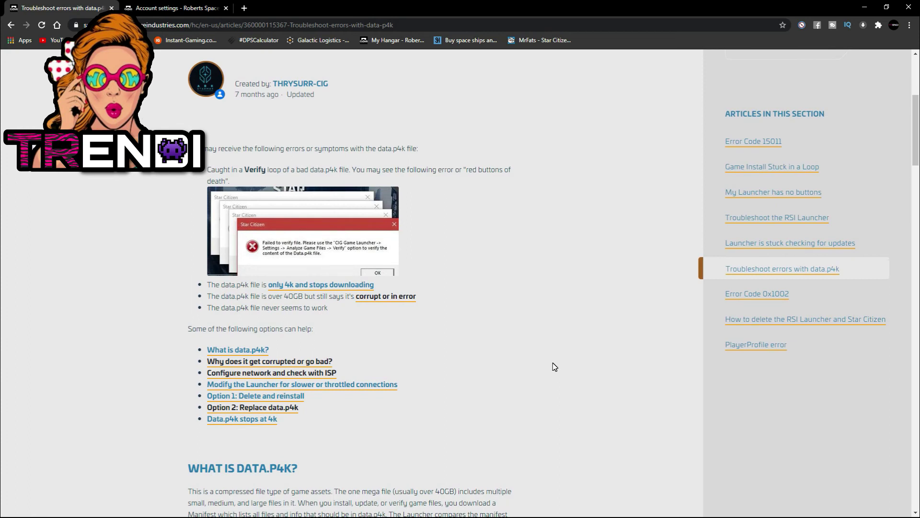
pyautogui.scroll(-2, 553, 362)
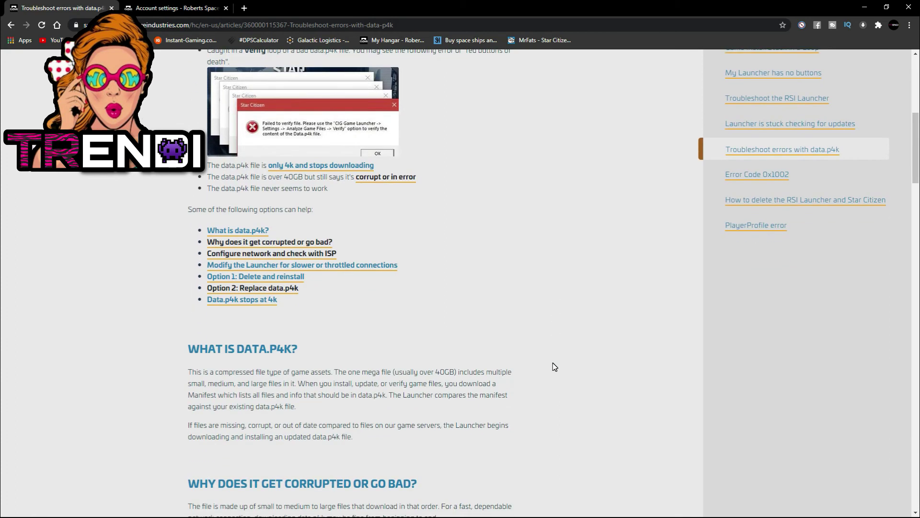
pyautogui.scroll(-3, 553, 366)
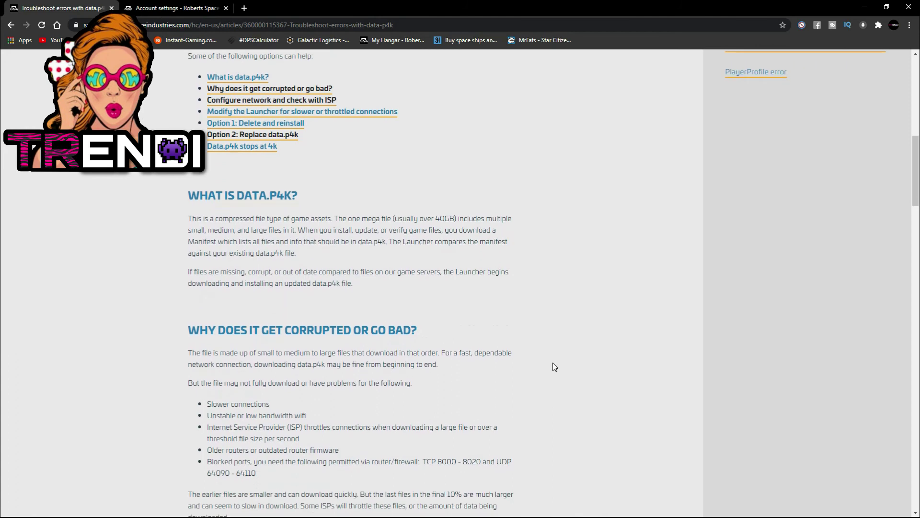
pyautogui.scroll(-2, 553, 362)
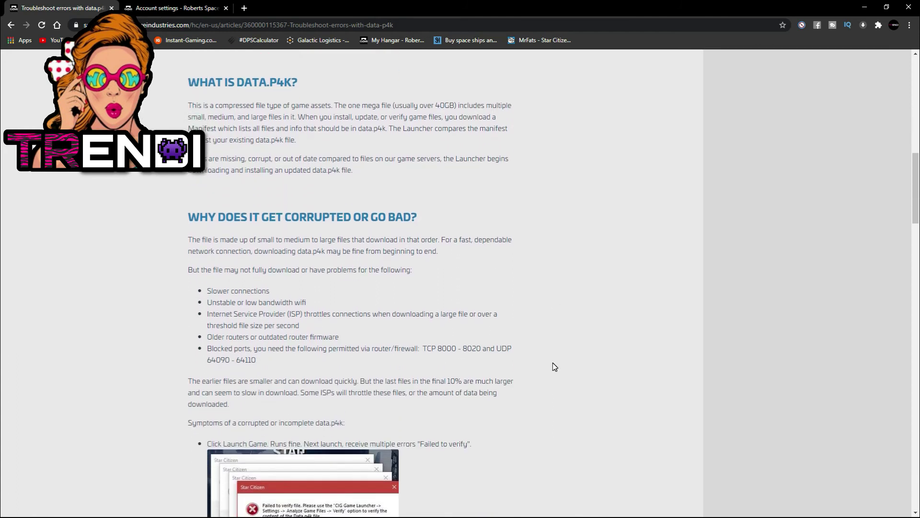
pyautogui.scroll(-3, 555, 367)
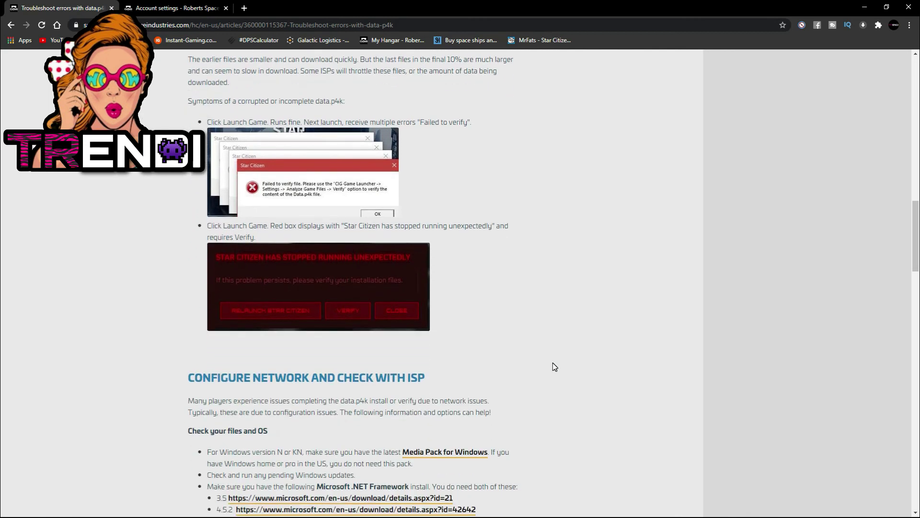